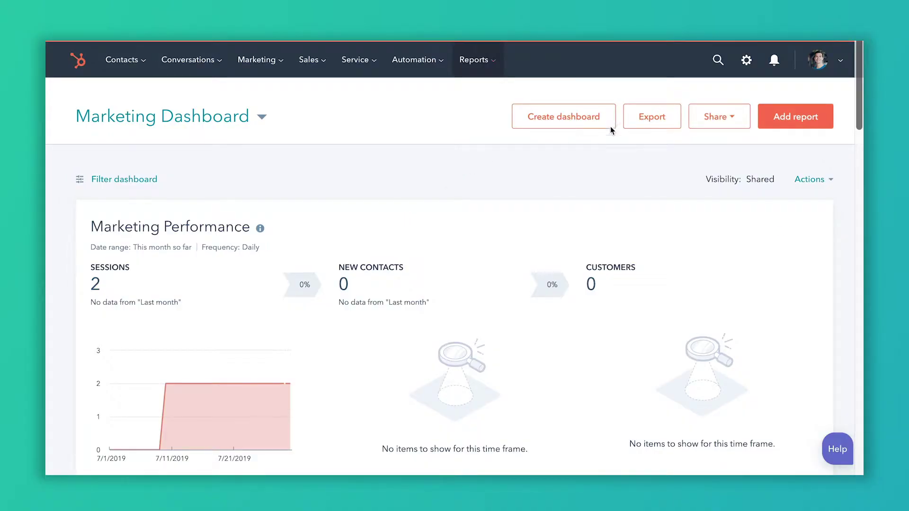
Search the contact properties for 'lead stat' and open the Lead status property.
left_click(753, 67)
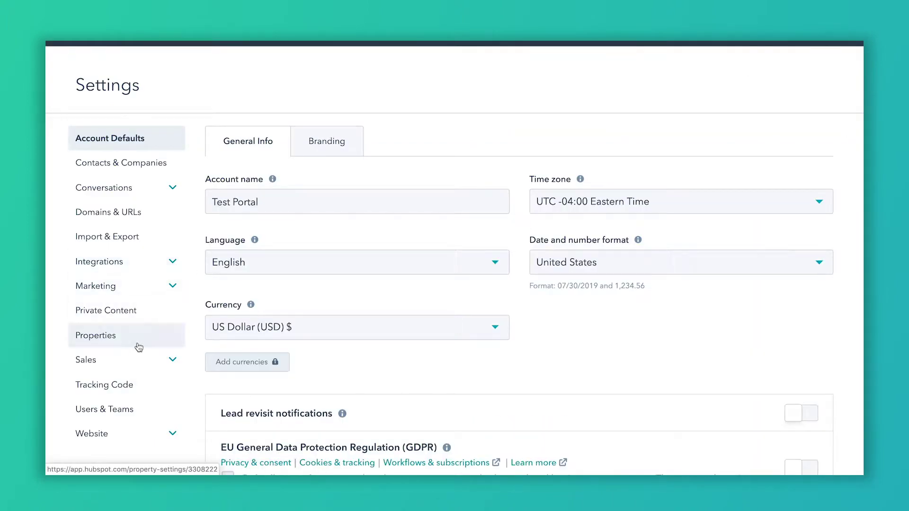
left_click(137, 345)
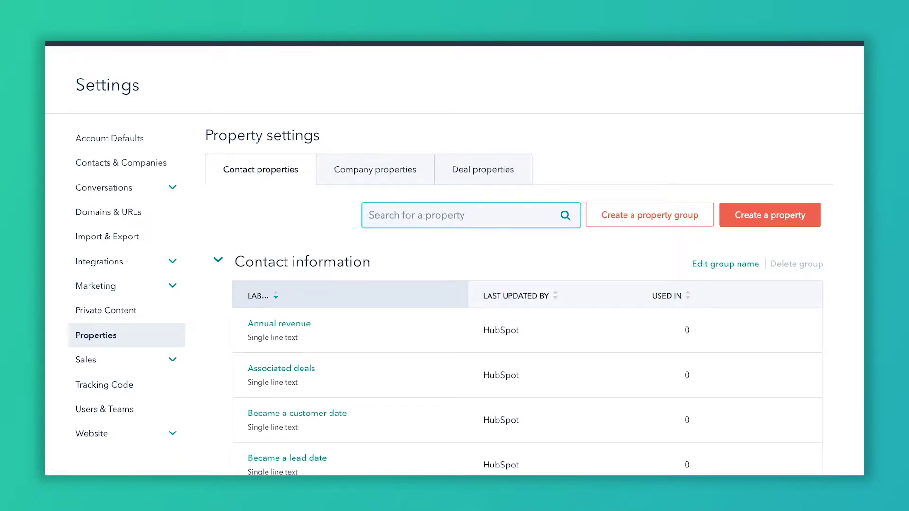
type("lead stat")
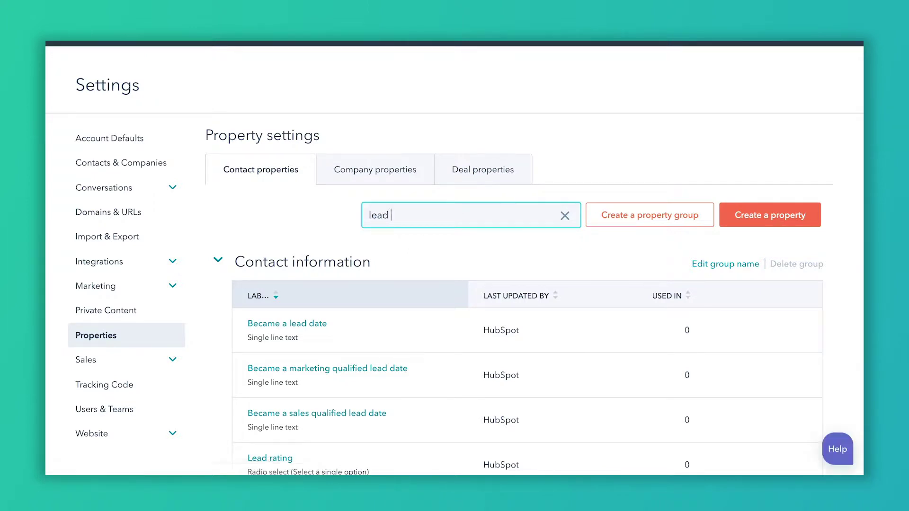
left_click(278, 325)
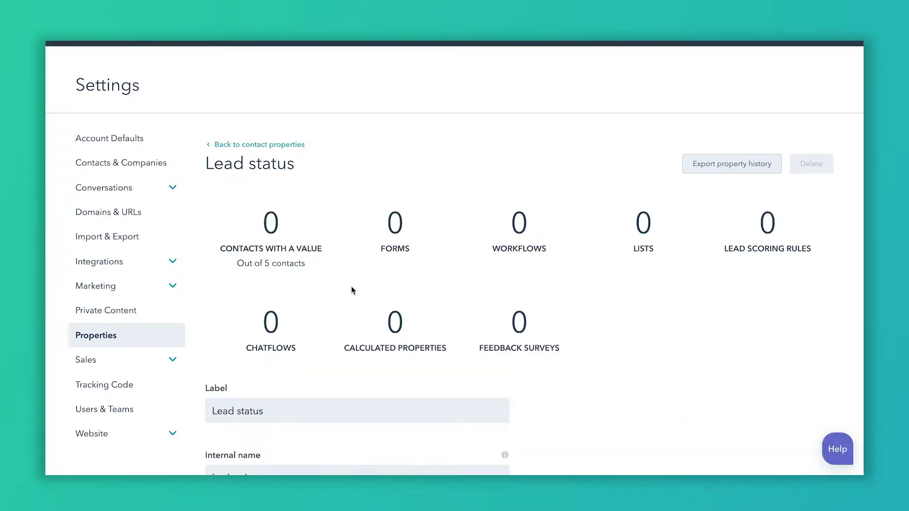
scroll(351, 290, "down", 6)
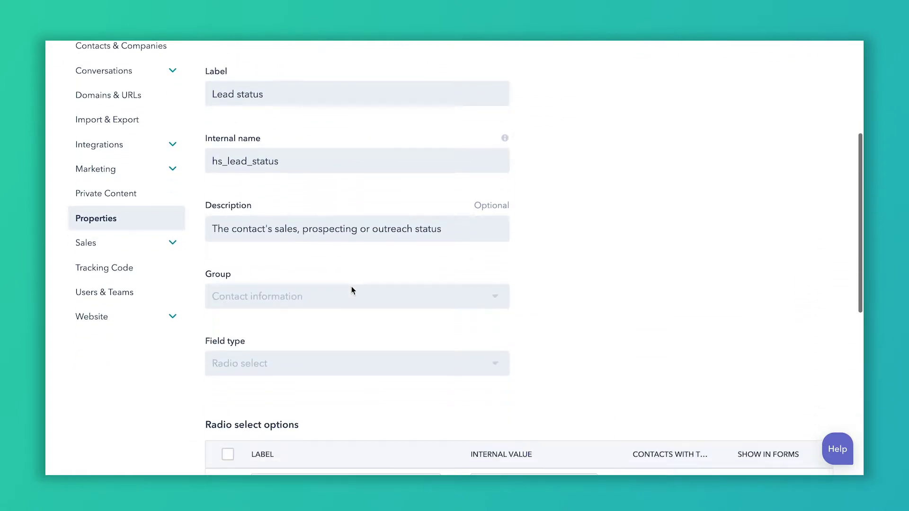
scroll(351, 290, "down", 3)
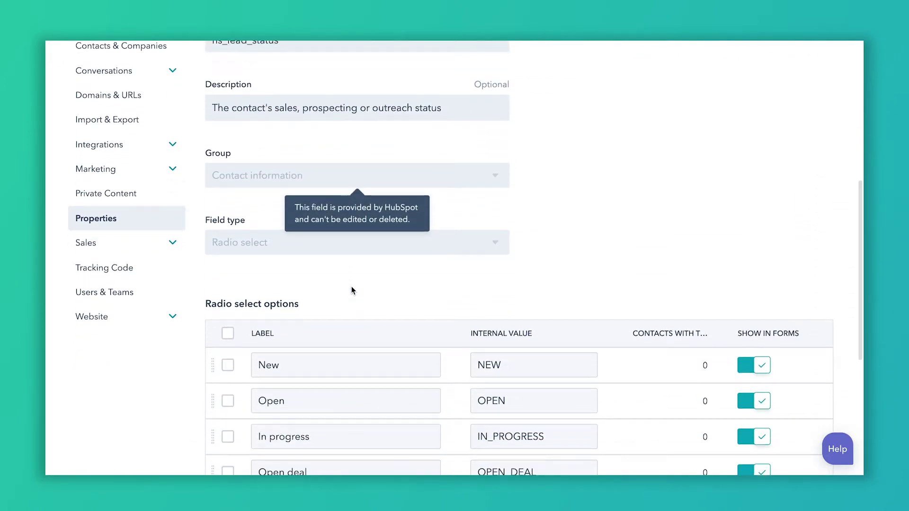
scroll(351, 290, "down", 5)
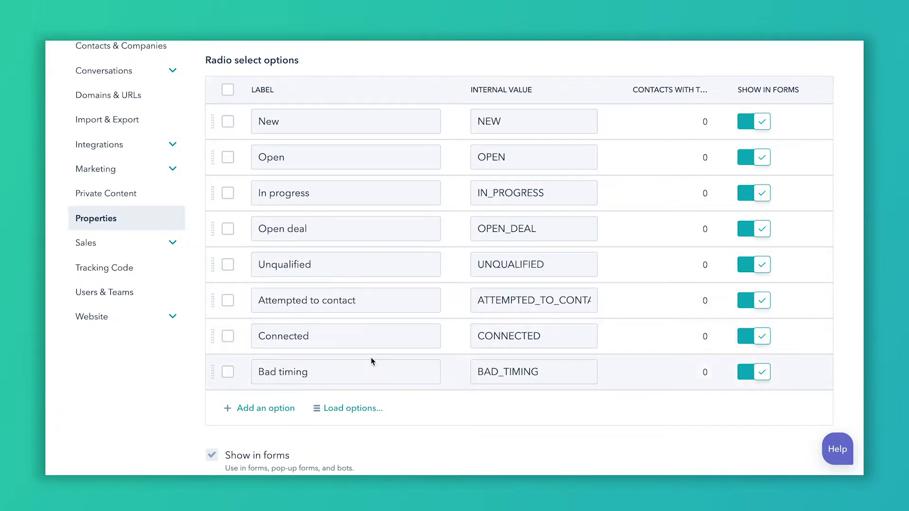
scroll(371, 360, "down", 2)
scroll(371, 361, "up", 3)
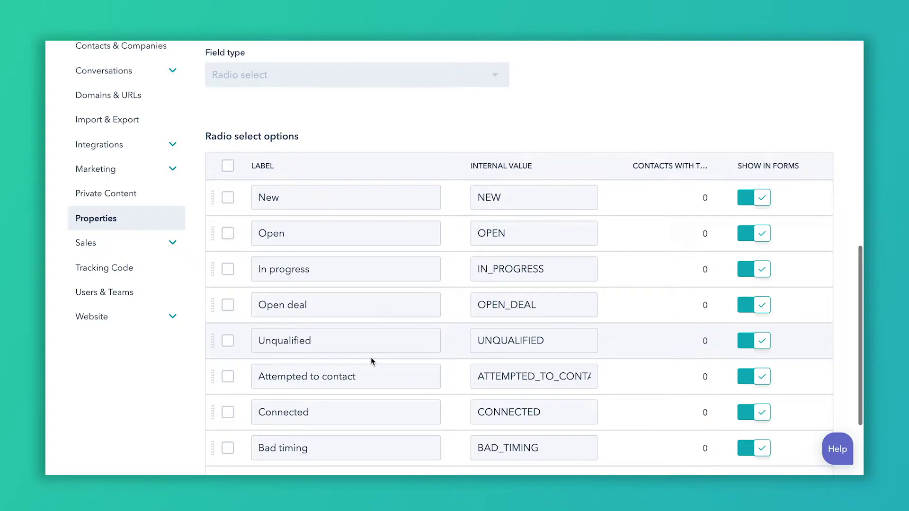
scroll(371, 360, "down", 3)
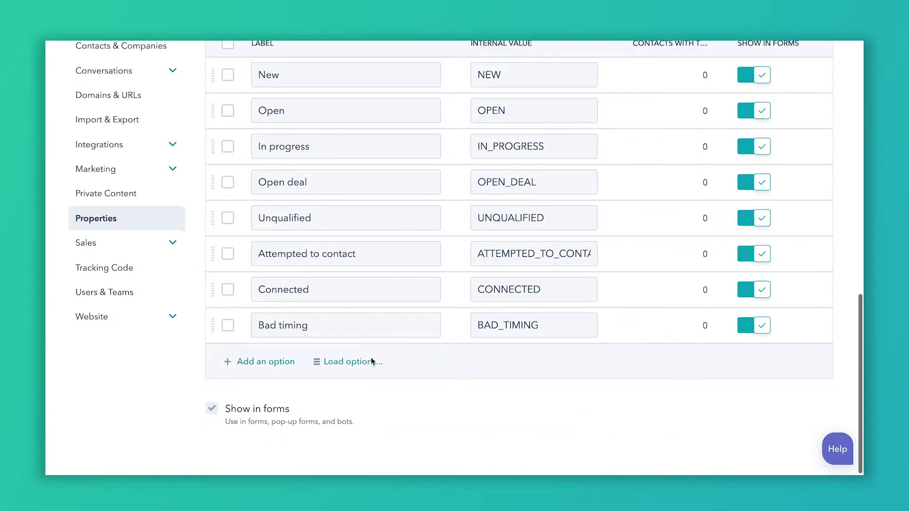
scroll(371, 361, "up", 3)
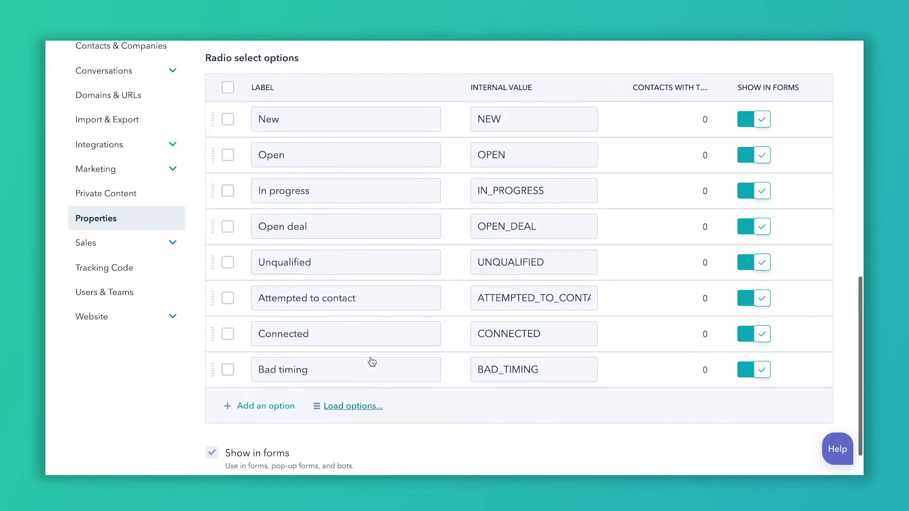
scroll(371, 360, "up", 2)
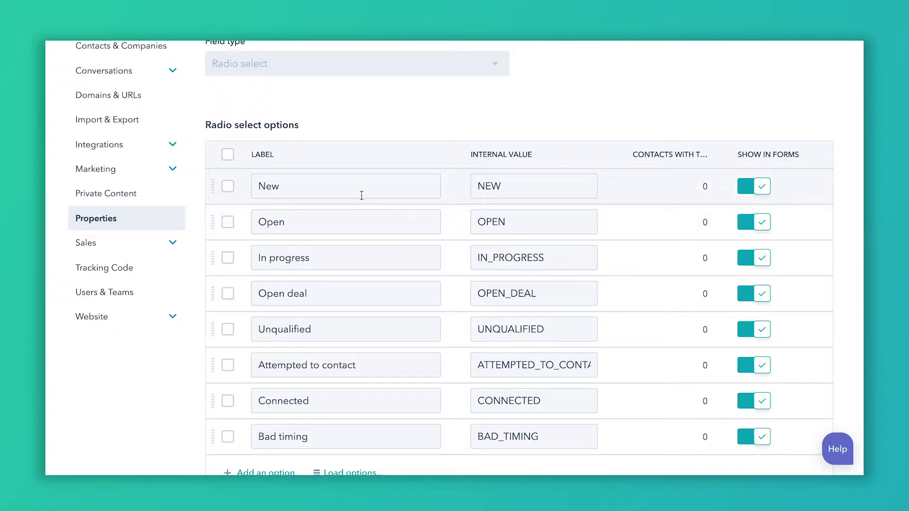
scroll(361, 195, "down", 1)
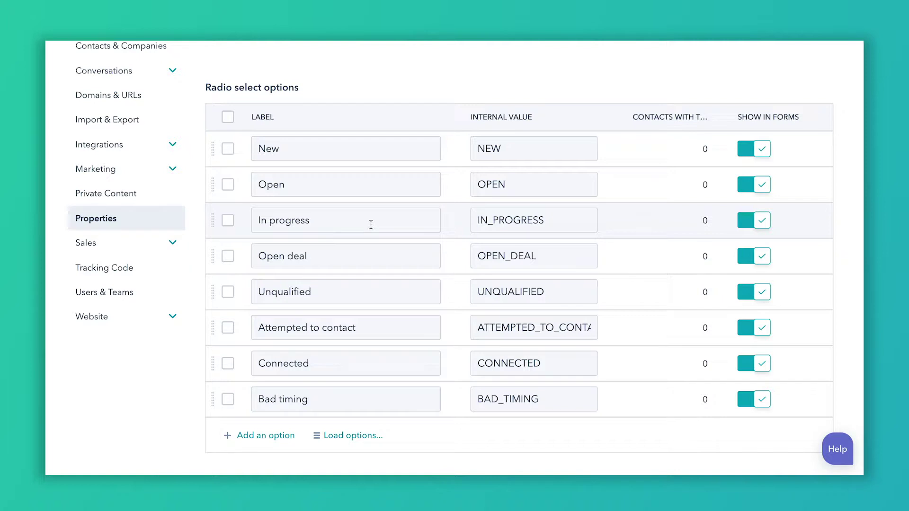
scroll(357, 279, "down", 2)
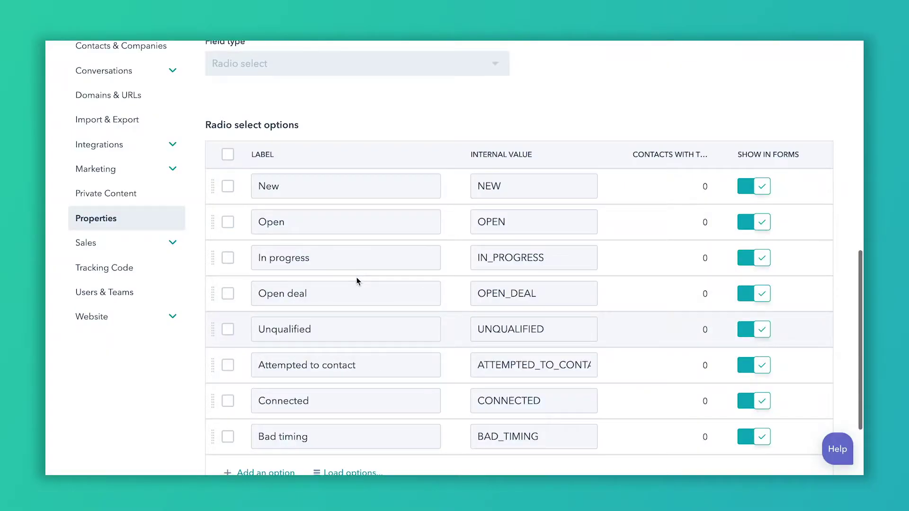
scroll(357, 280, "down", 2)
Drag the Bad timing option above Connected and back into last place.
left_click(355, 216)
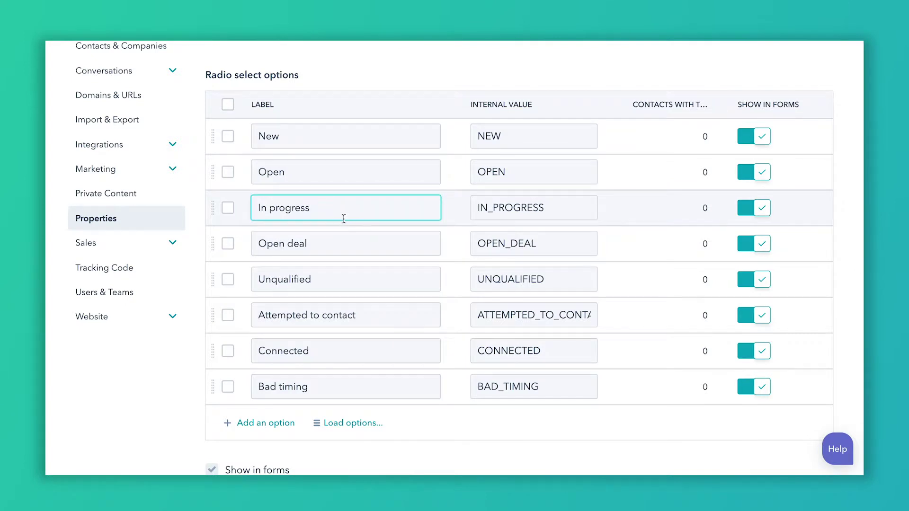
scroll(348, 216, "down", 2)
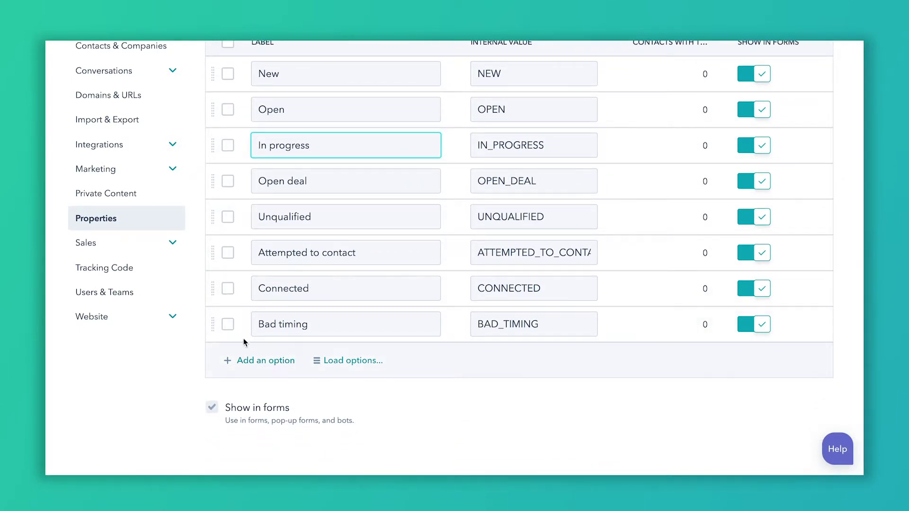
left_click_drag(219, 309, 222, 333)
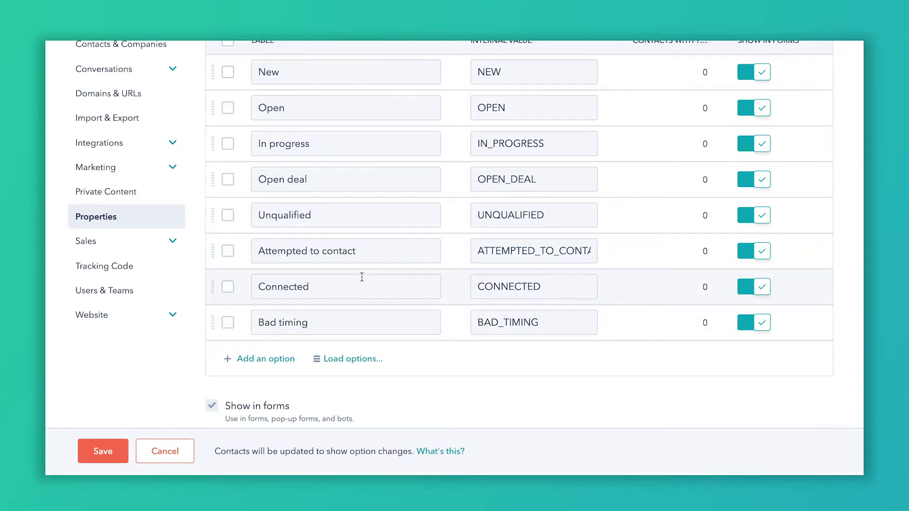
scroll(362, 277, "up", 5)
scroll(361, 277, "up", 3)
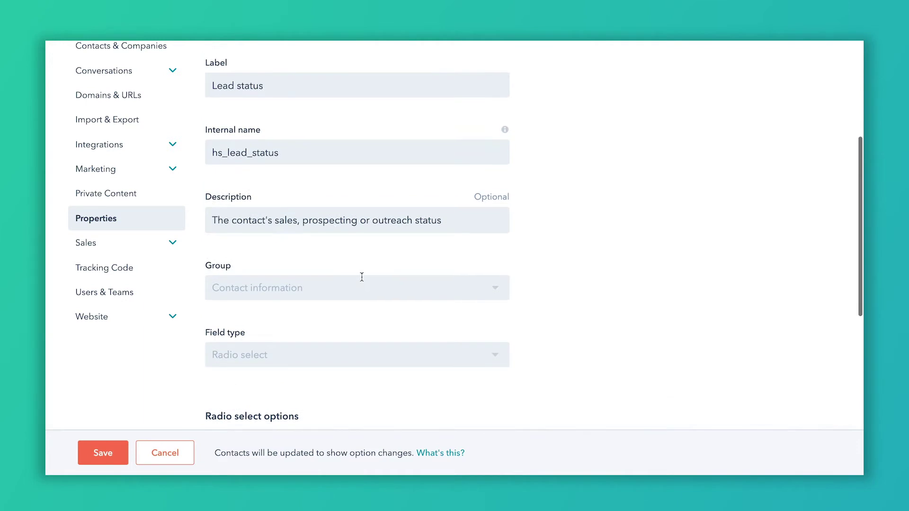
scroll(361, 276, "down", 10)
scroll(361, 277, "down", 1)
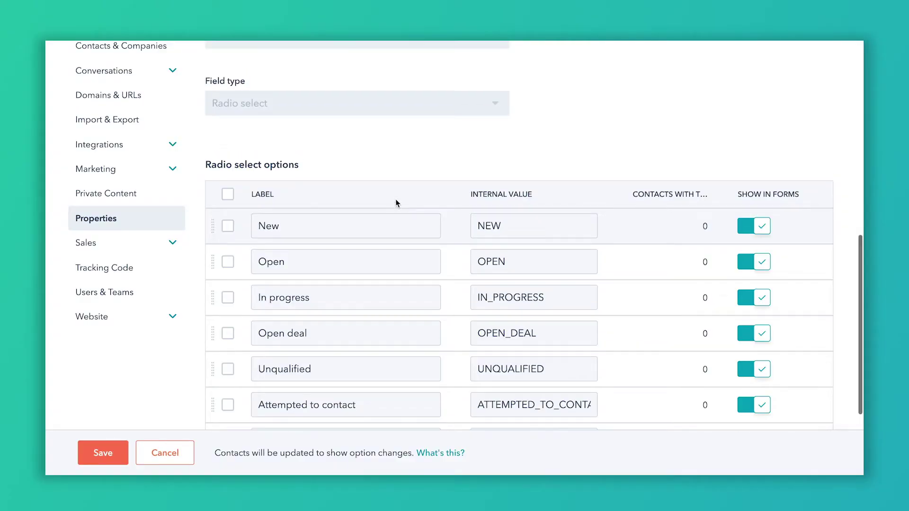
Go from the Lead status property page to Automation > Workflows.
scroll(396, 201, "up", 1)
scroll(396, 199, "up", 10)
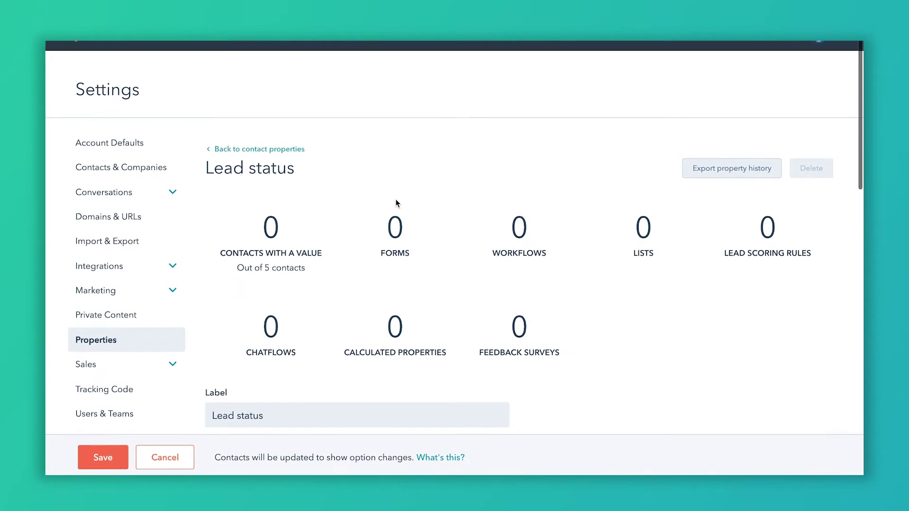
scroll(357, 169, "down", 10)
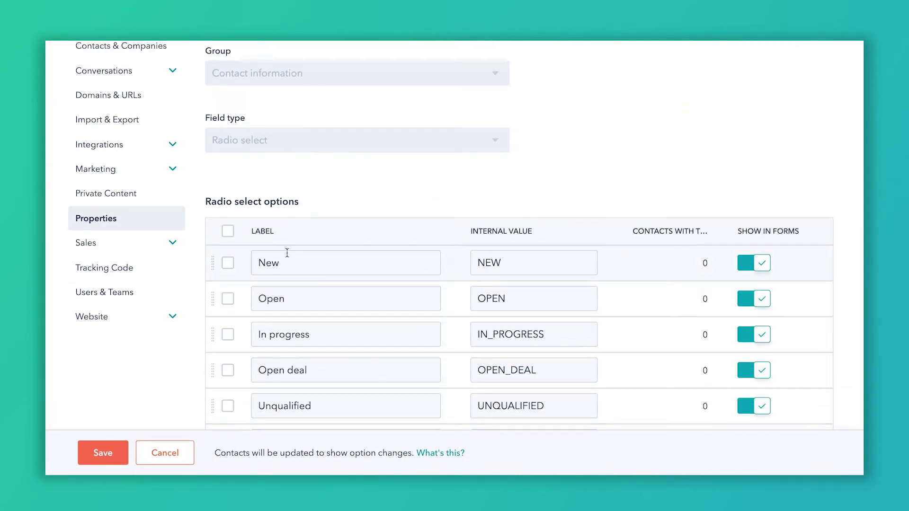
scroll(347, 175, "up", 10)
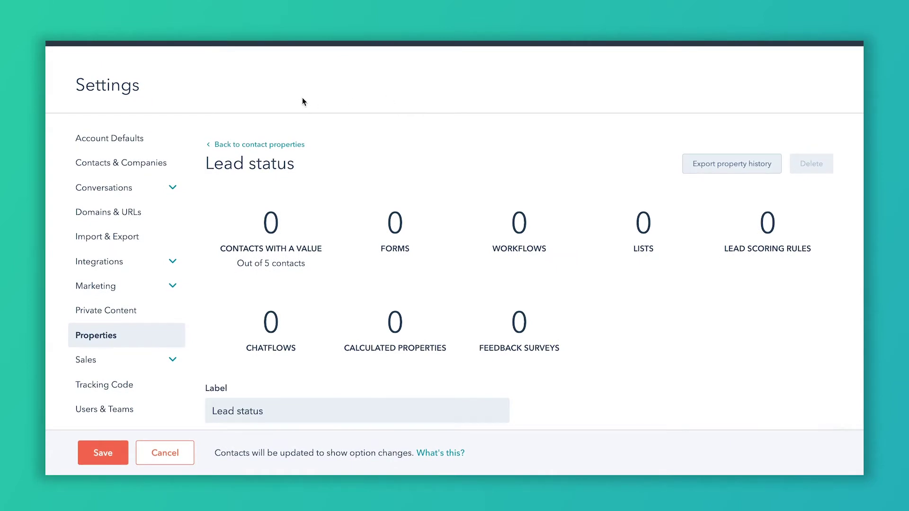
mouse_move(411, 43)
left_click(420, 95)
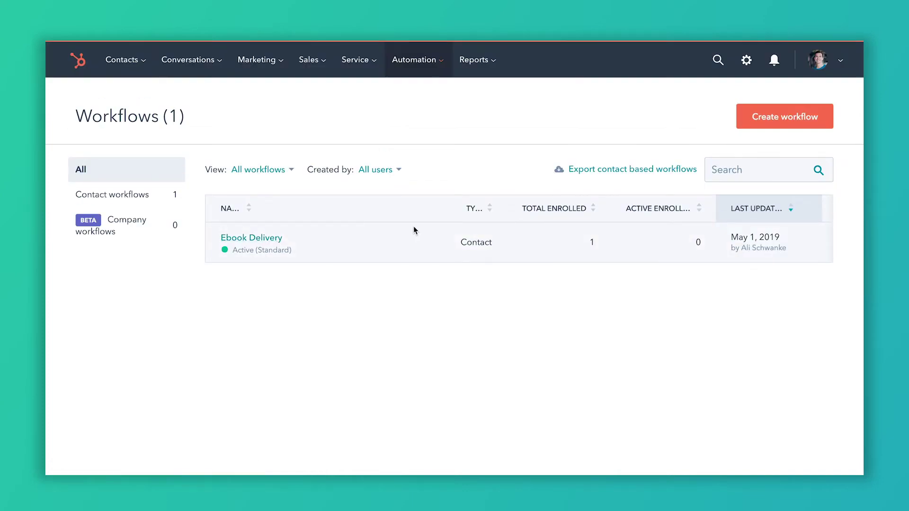
Create a blank contact-based workflow from scratch and open its enrollment trigger panel.
left_click(749, 116)
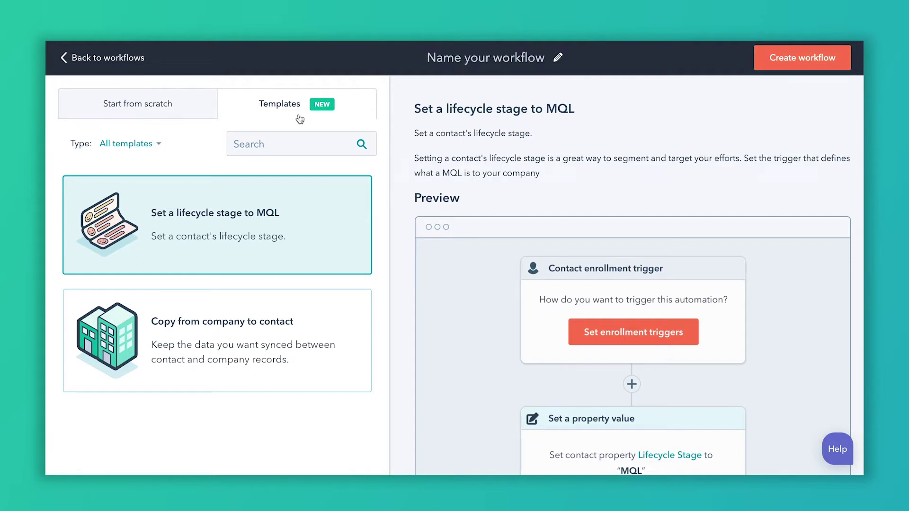
left_click(160, 109)
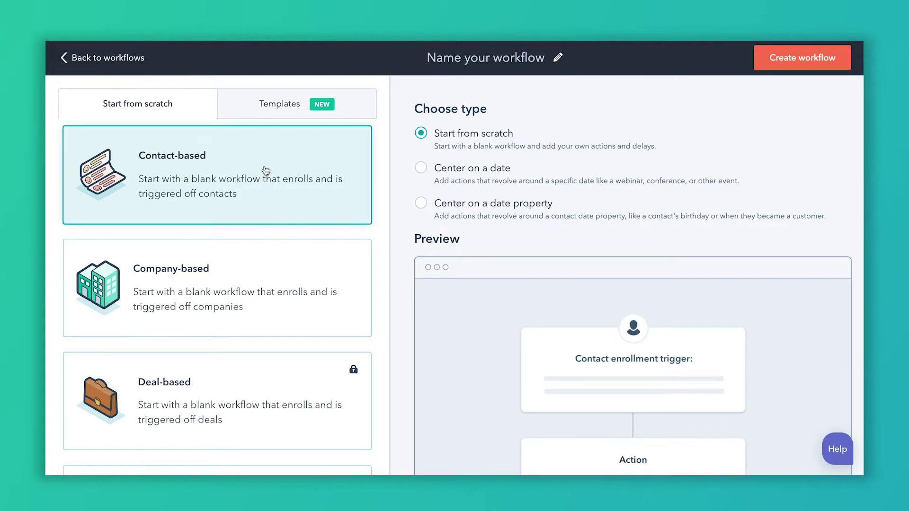
left_click(792, 59)
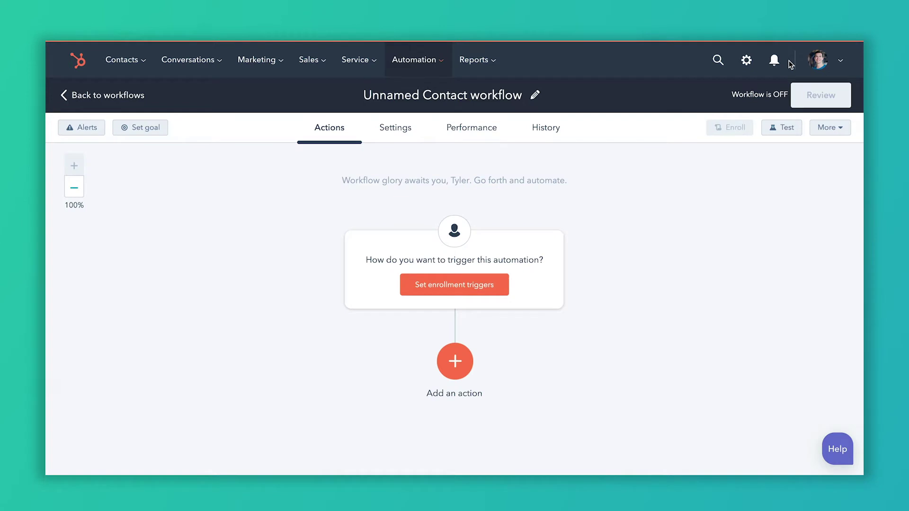
left_click(440, 287)
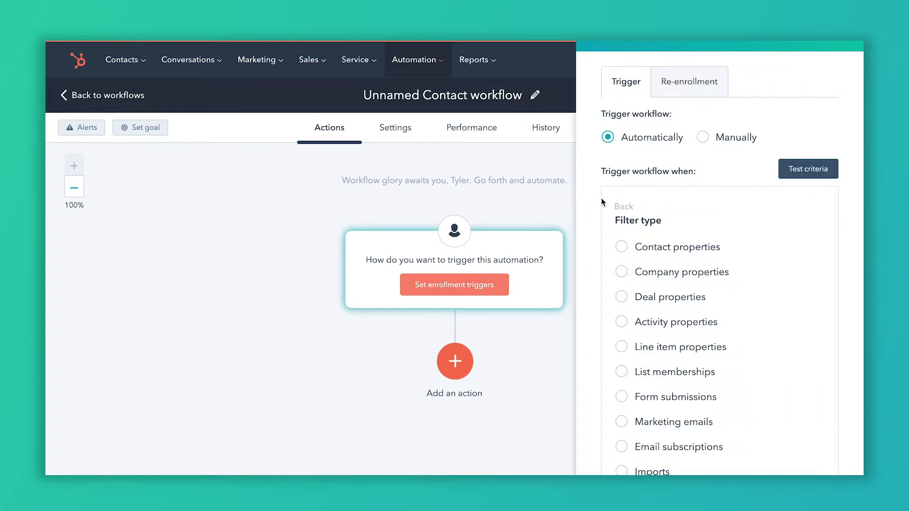
Set the enrollment trigger to Lifecycle stage is any of Marketing Qualified Lead and save it.
left_click(622, 246)
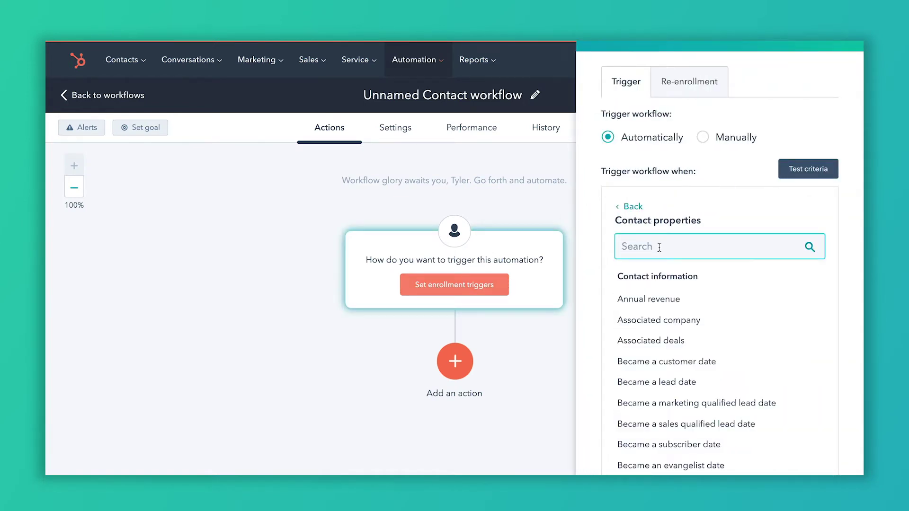
type("life")
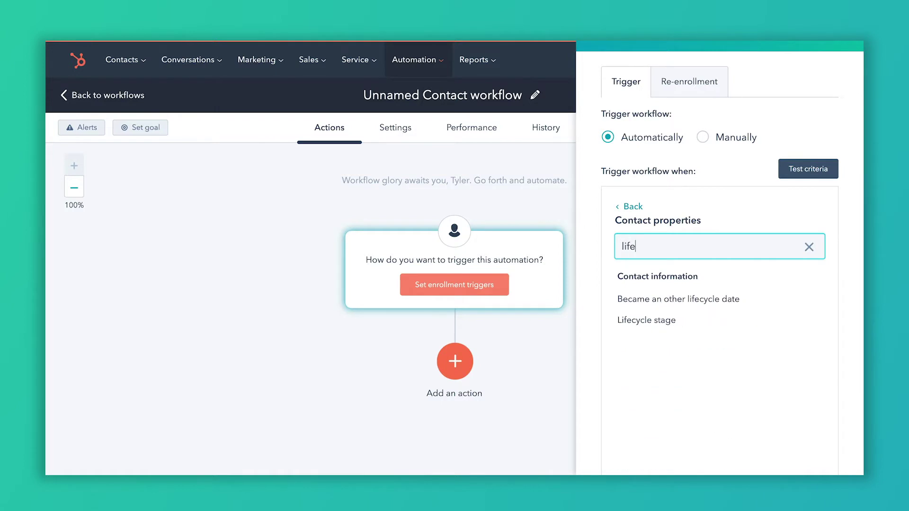
type("c")
left_click(653, 319)
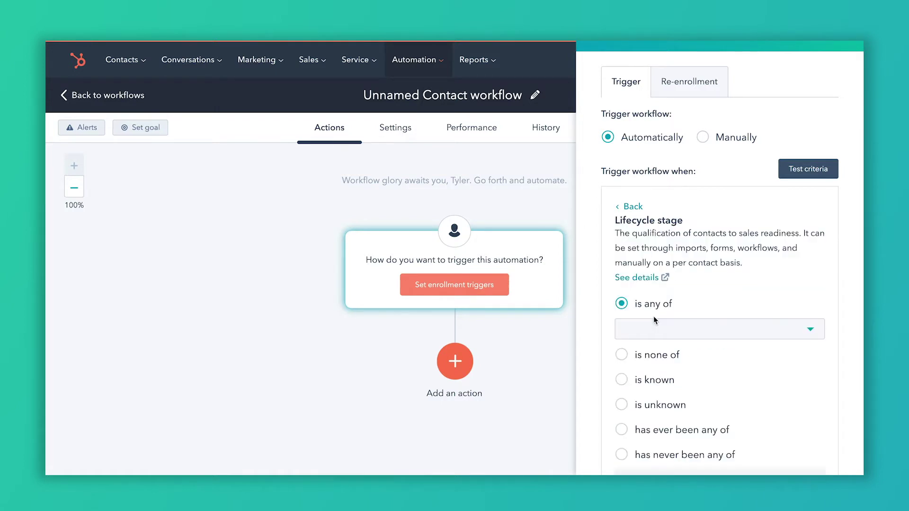
scroll(699, 316, "down", 1)
scroll(700, 316, "down", 2)
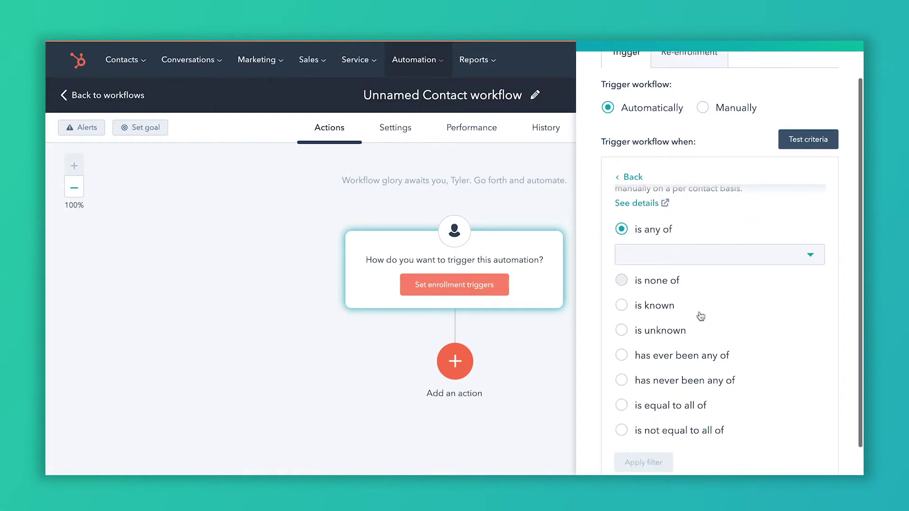
left_click(682, 234)
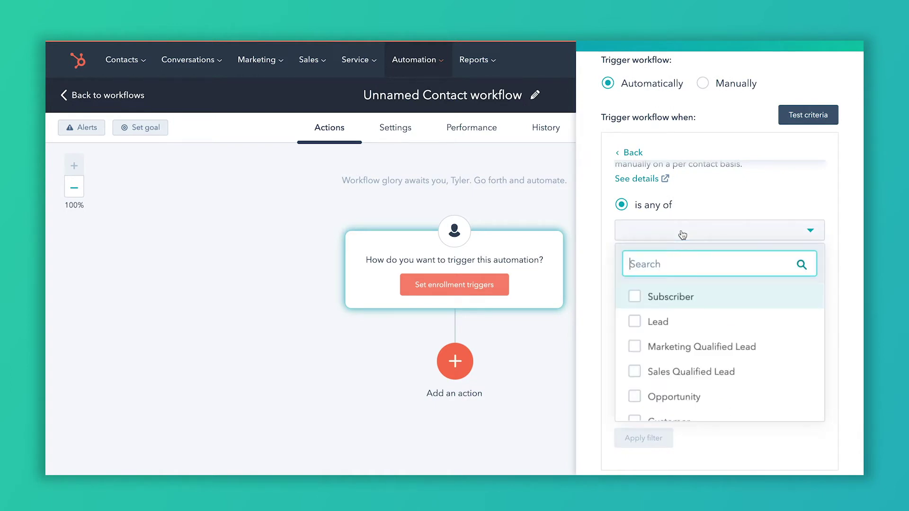
left_click(681, 349)
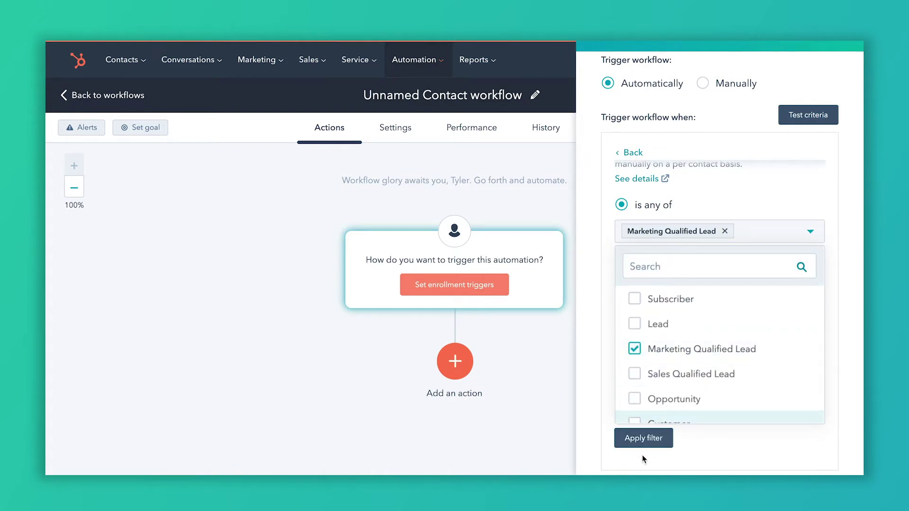
left_click(648, 439)
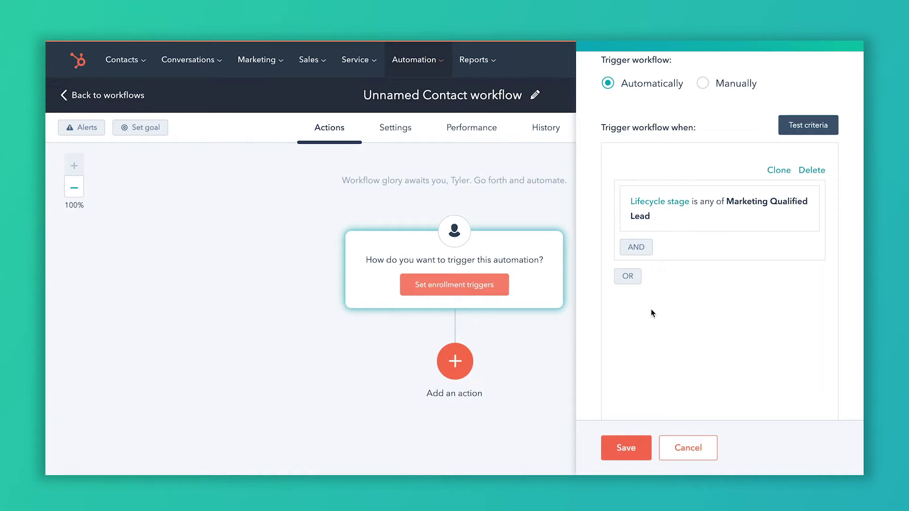
left_click(621, 446)
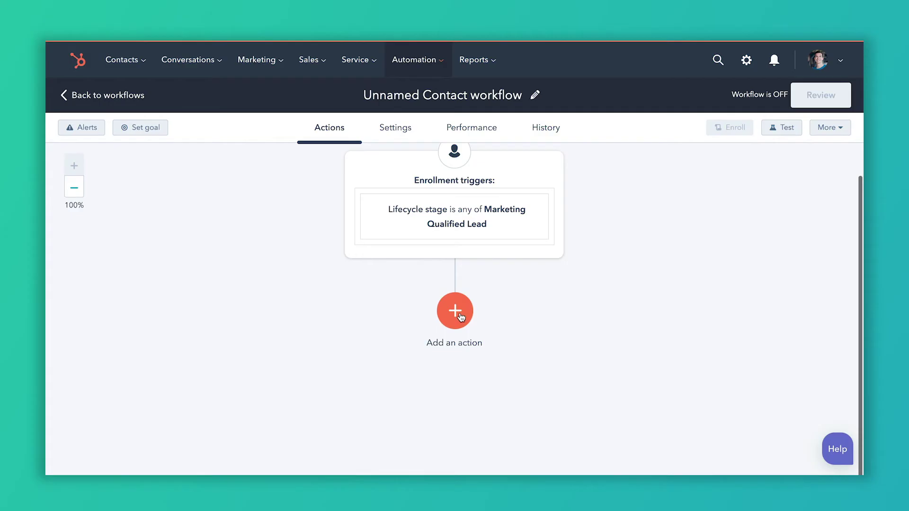
Add a Set contact property value action setting Lead status to New and save it.
left_click(455, 311)
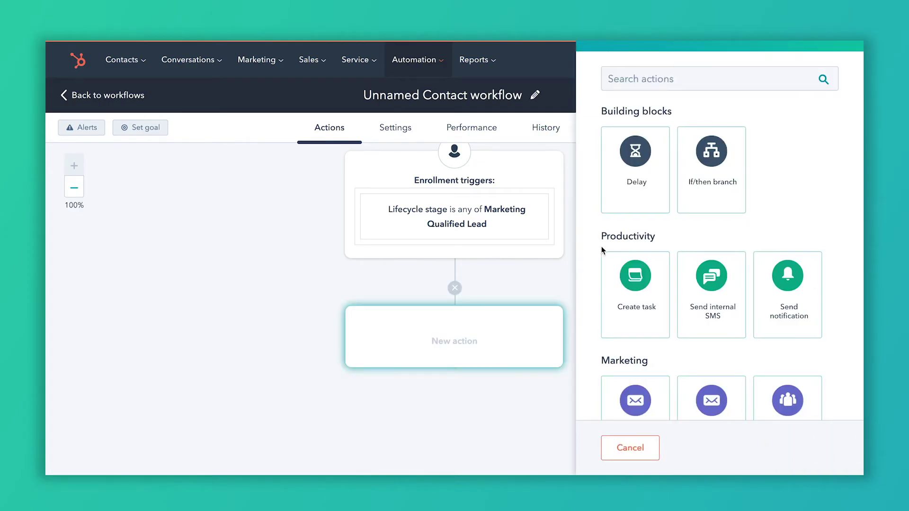
scroll(716, 237, "down", 8)
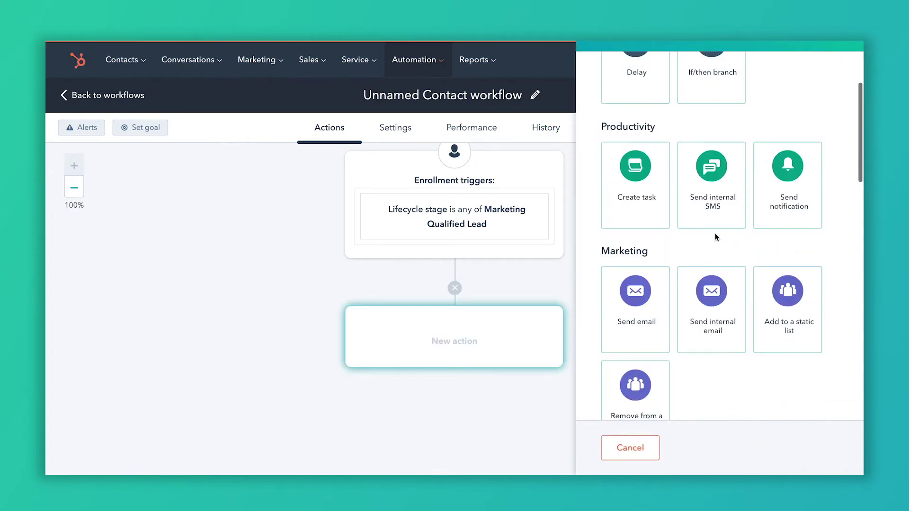
scroll(716, 237, "down", 5)
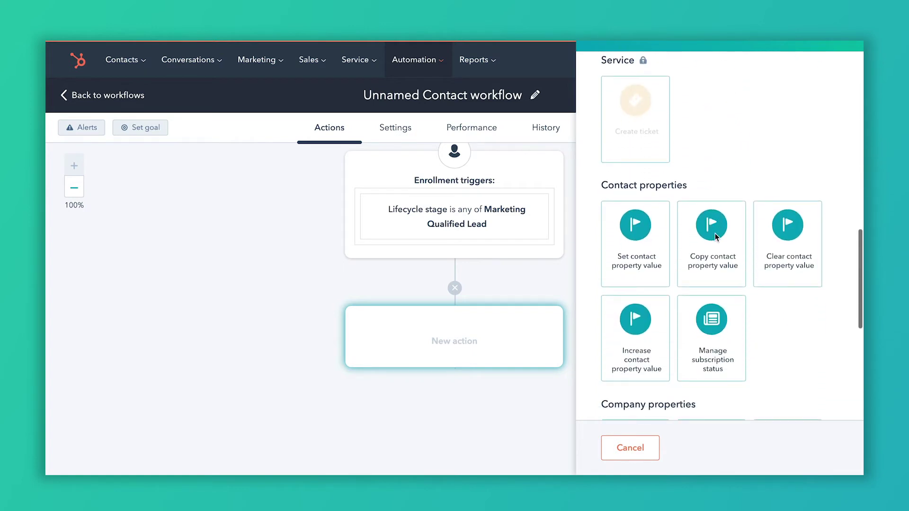
left_click(637, 256)
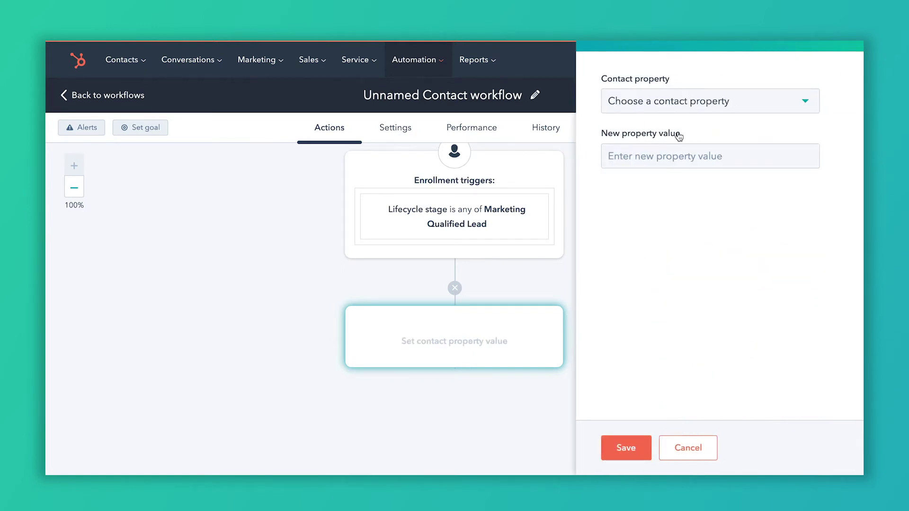
left_click(664, 157)
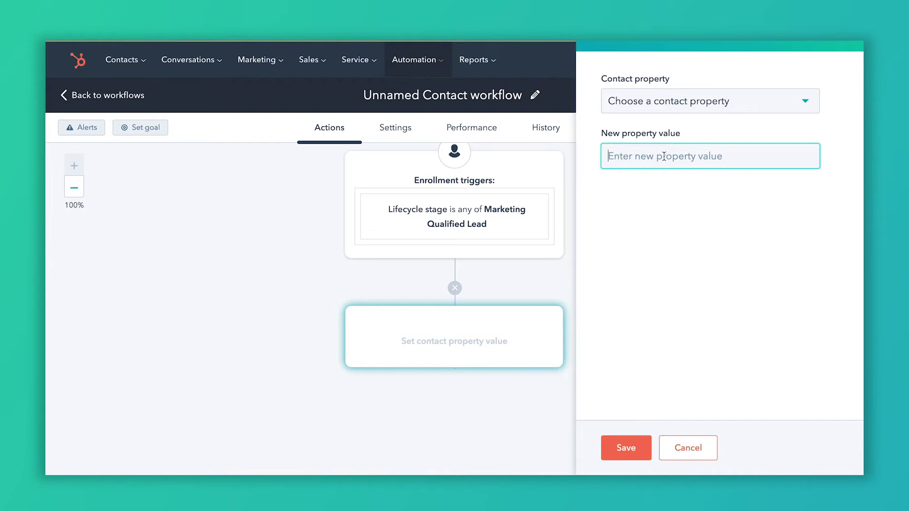
left_click(670, 105)
type("lead")
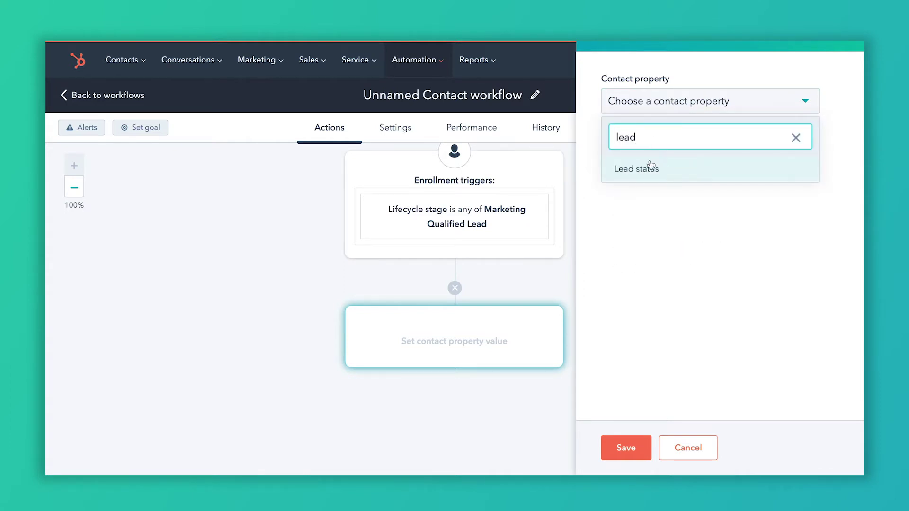
left_click(651, 166)
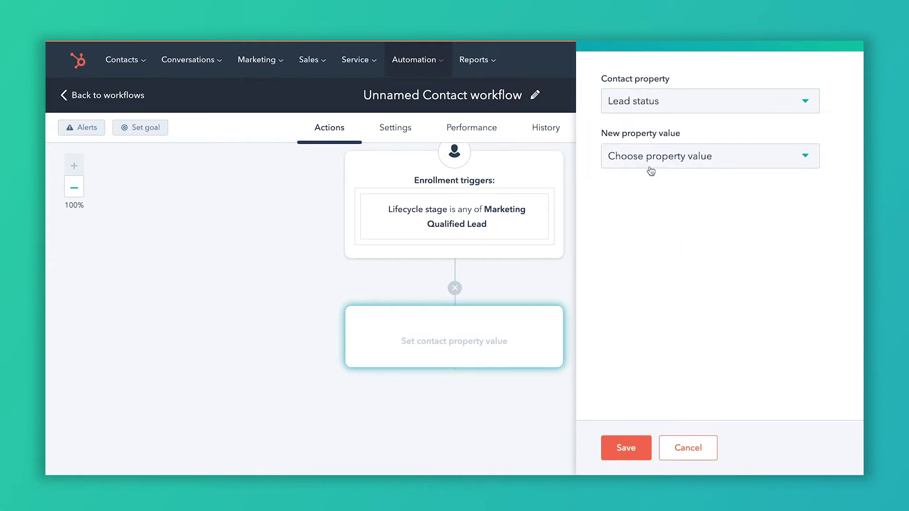
left_click(662, 156)
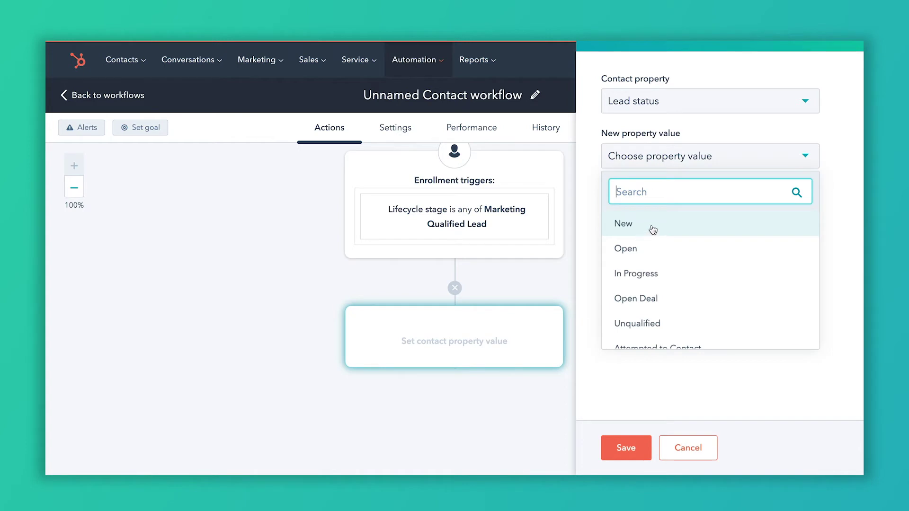
left_click(638, 230)
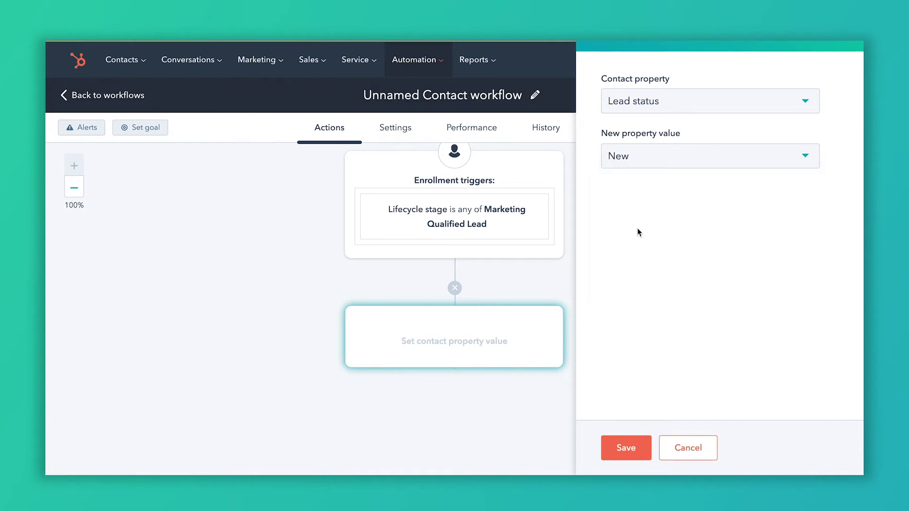
left_click(616, 447)
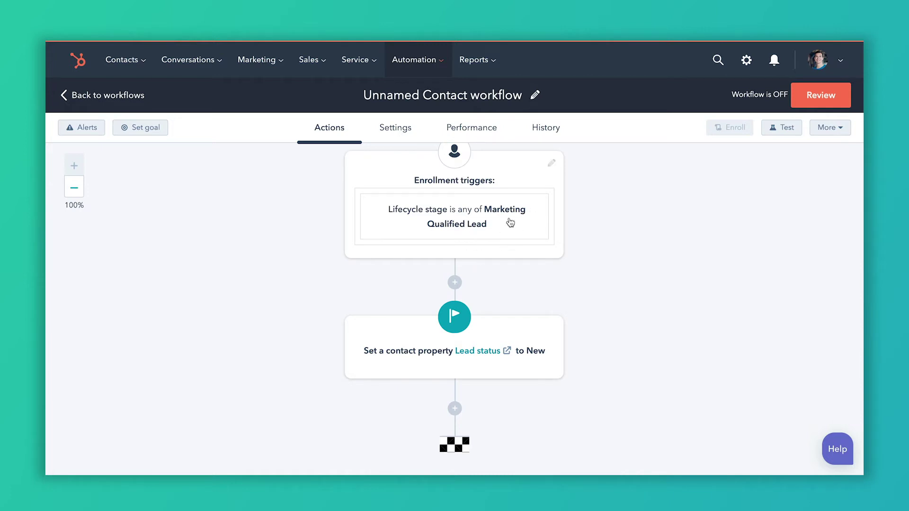
scroll(479, 366, "down", 3)
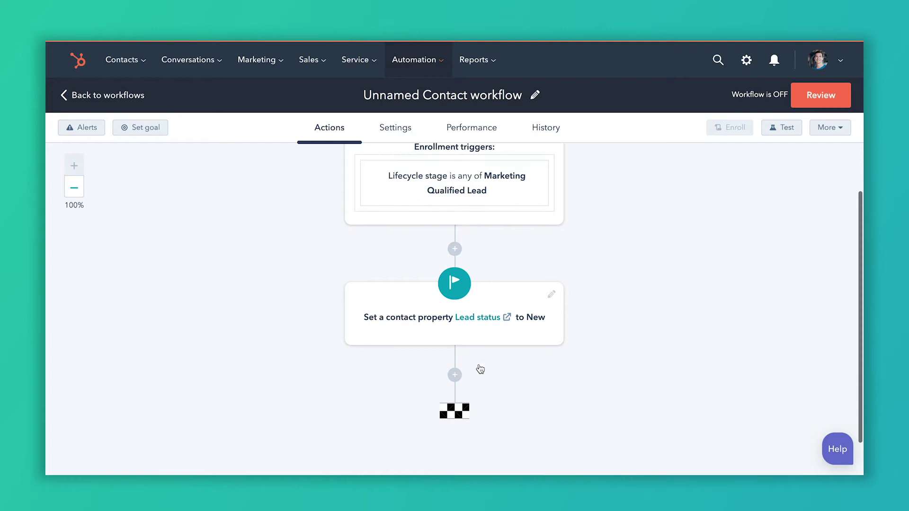
left_click(454, 291)
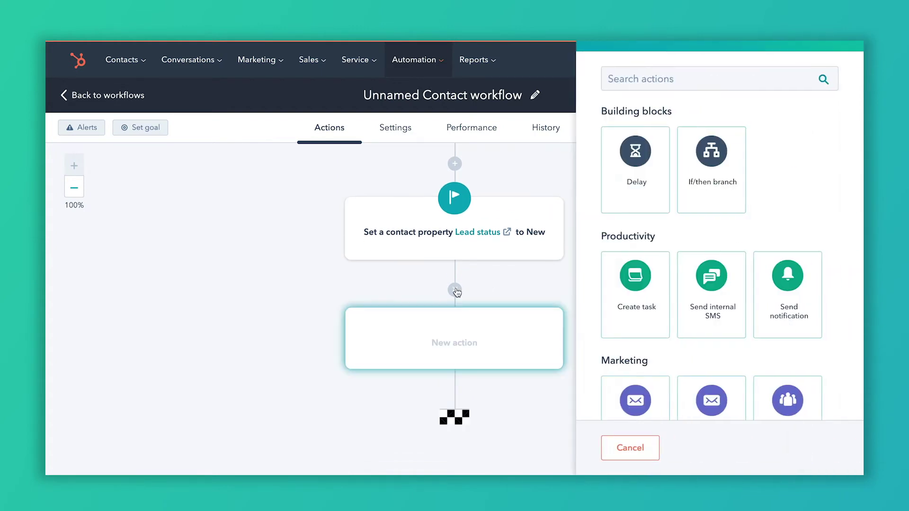
scroll(641, 256, "down", 5)
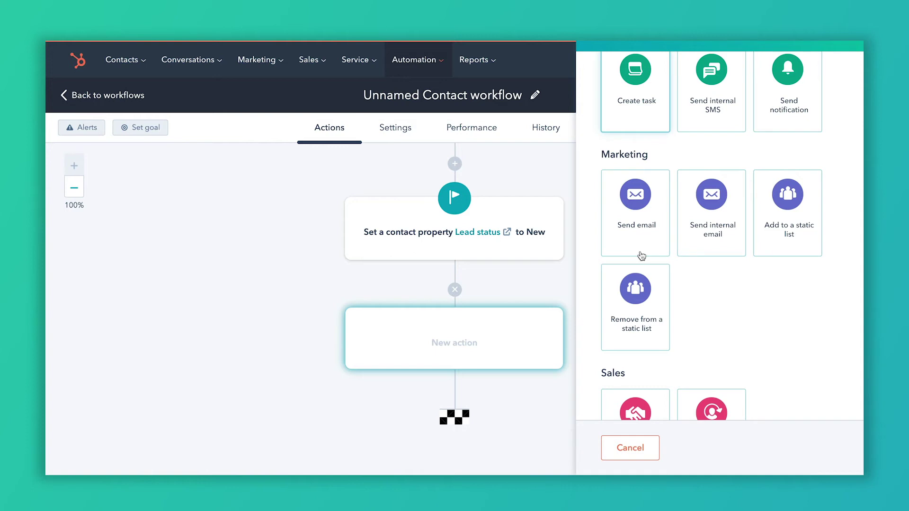
scroll(641, 256, "down", 3)
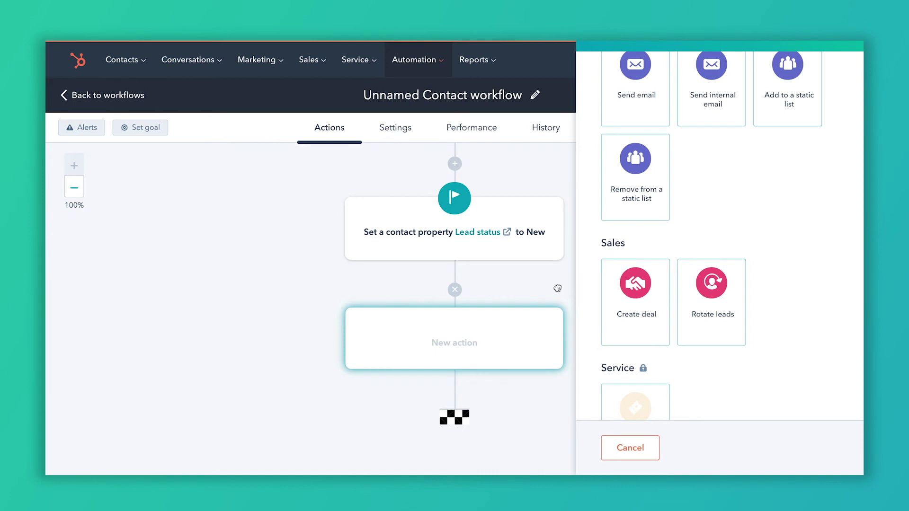
left_click(842, 41)
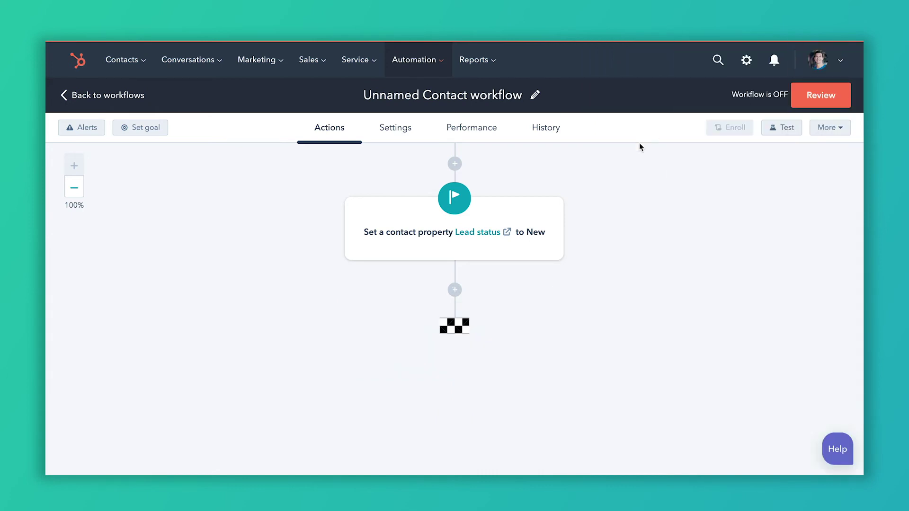
scroll(527, 247, "up", 3)
scroll(527, 248, "down", 1)
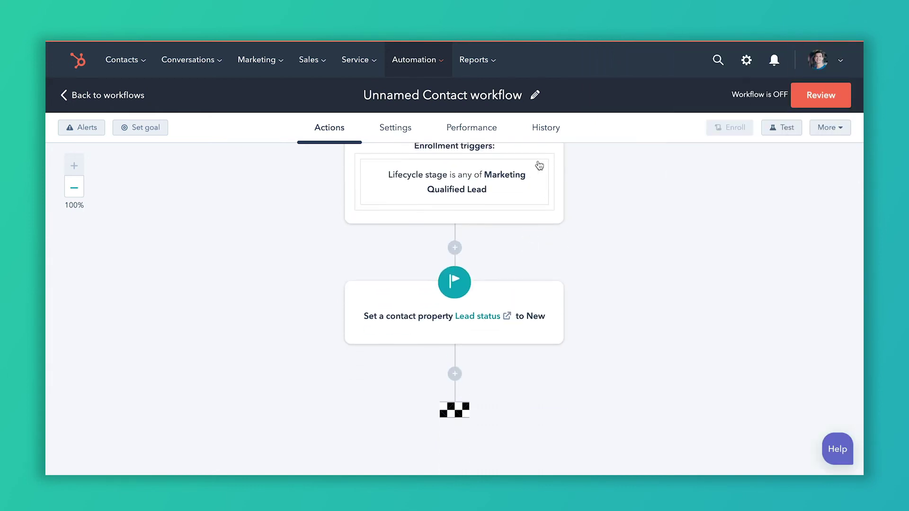
scroll(496, 219, "down", 2)
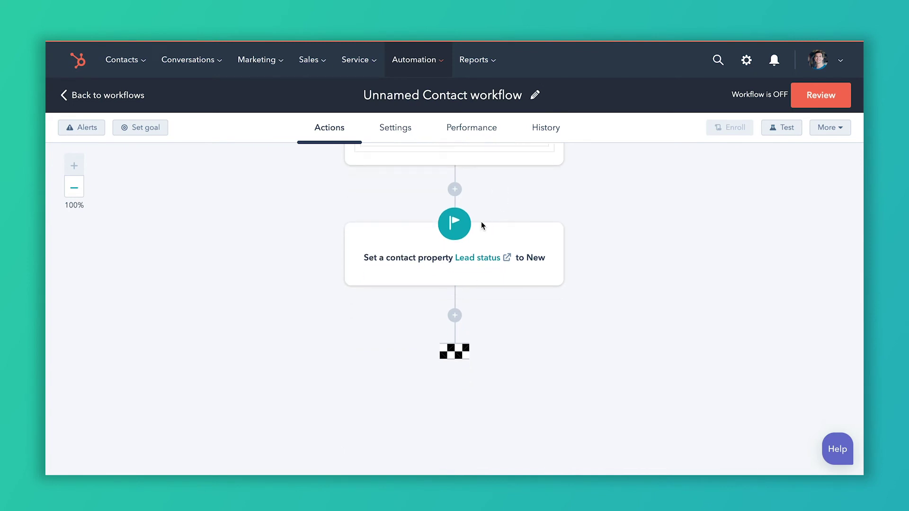